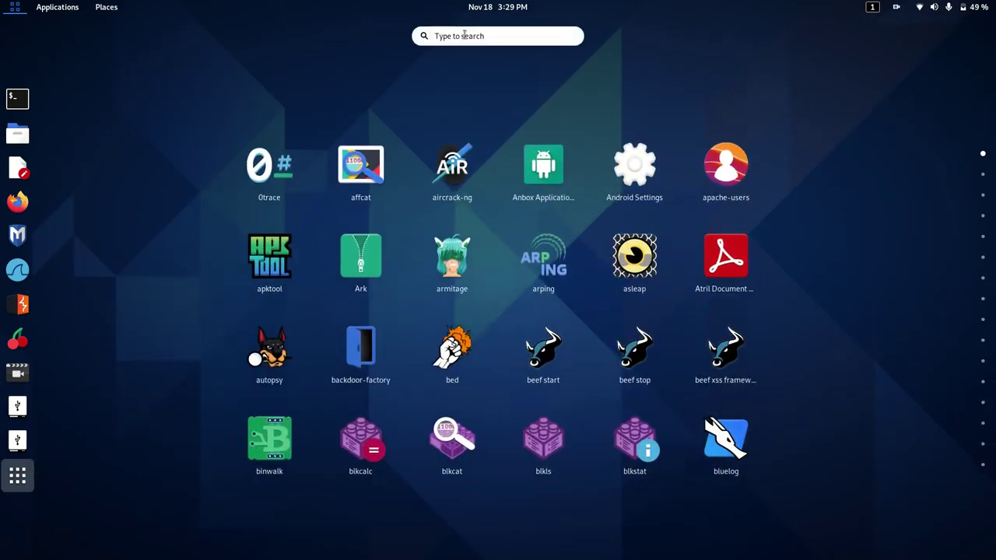
Step: Launch VirtualBox by searching 'vir' in the Activities overview
text(vir)
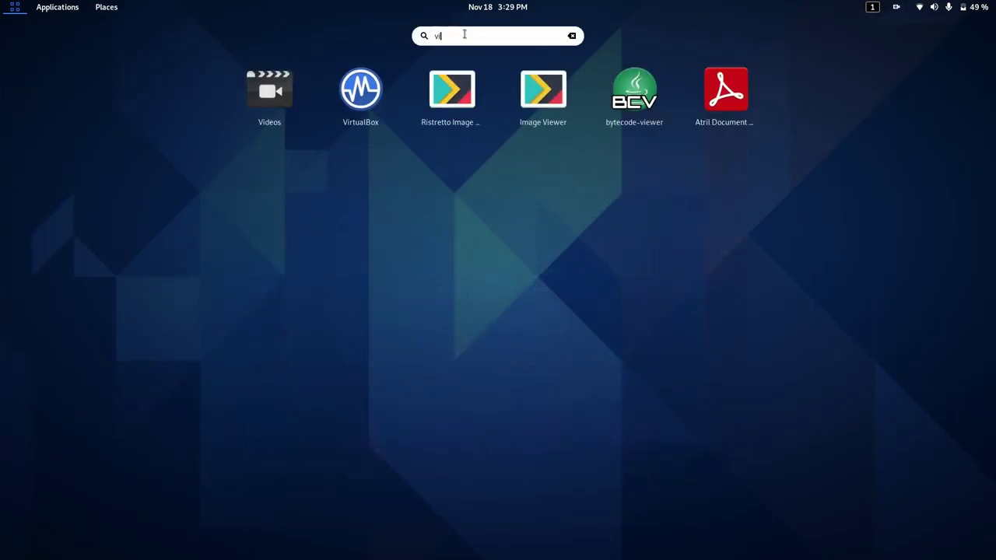
click(514, 114)
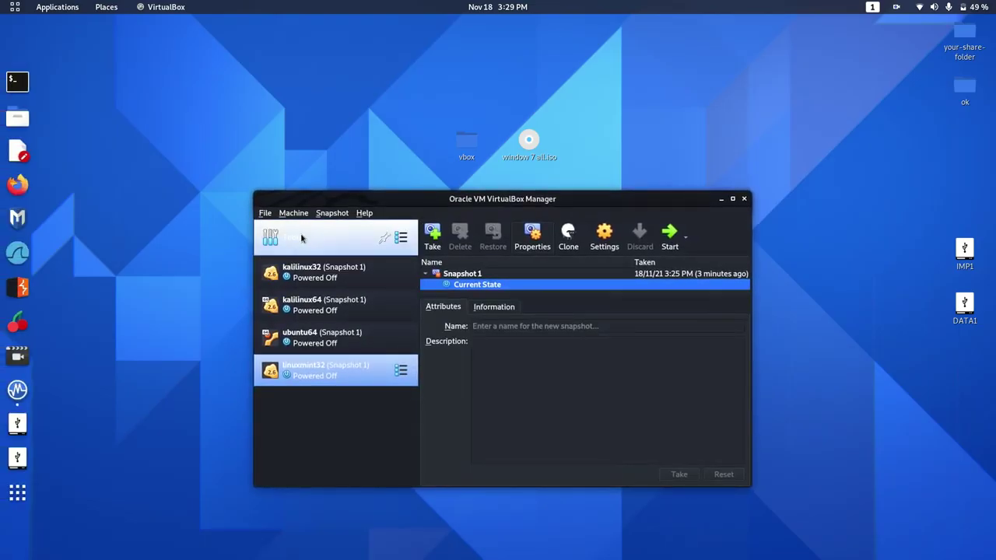
Step: Start a new virtual machine named window764, detected as Windows 7 (64-bit)
click(301, 235)
click(552, 233)
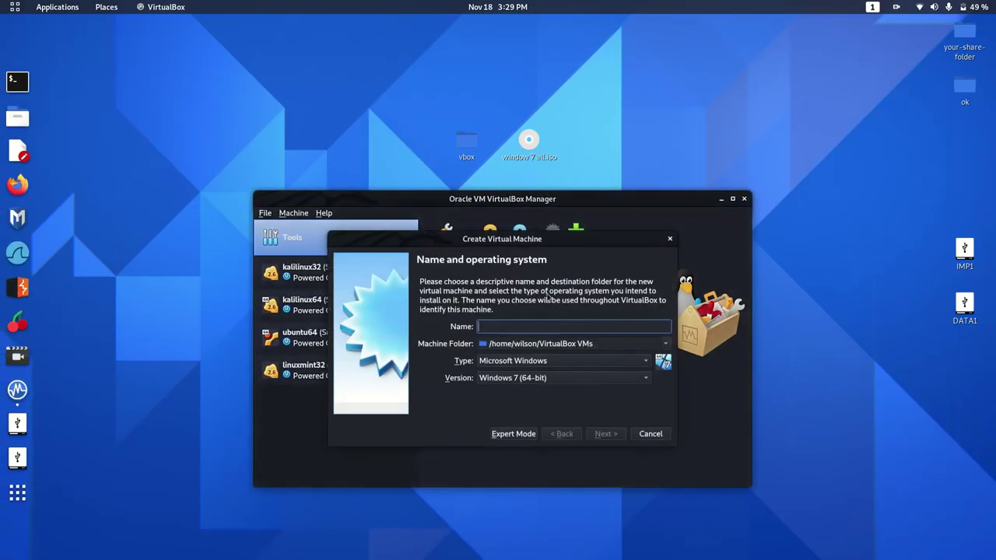
text(w)
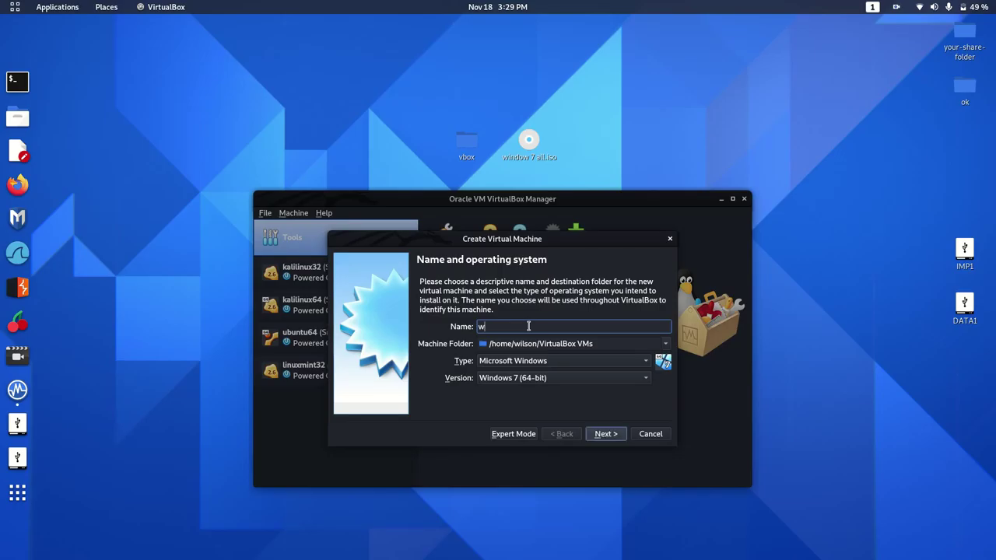
text(indow7)
text(64)
Step: Set the machine folder to the vbox folder on the Desktop
click(666, 346)
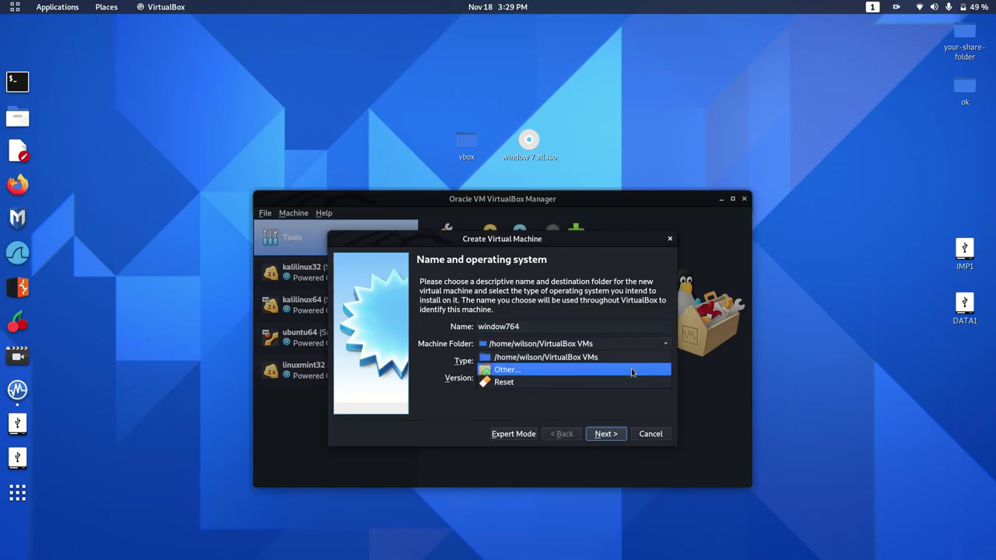
click(632, 372)
click(377, 285)
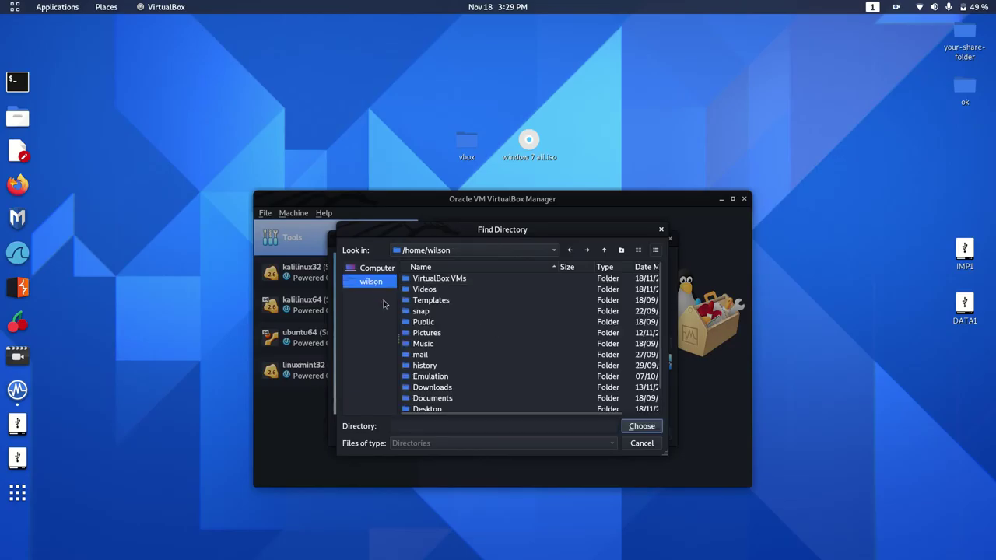
double_click(426, 409)
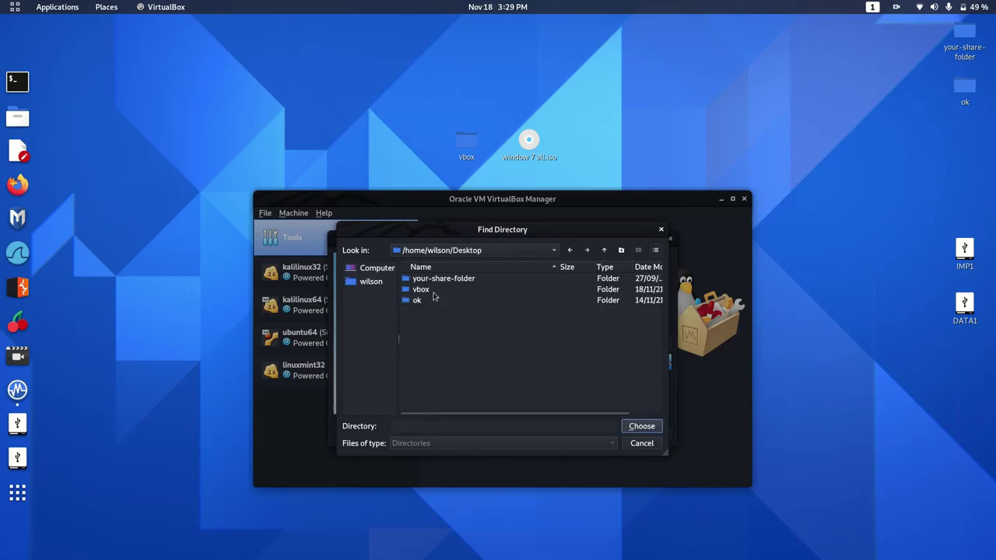
click(434, 297)
click(648, 426)
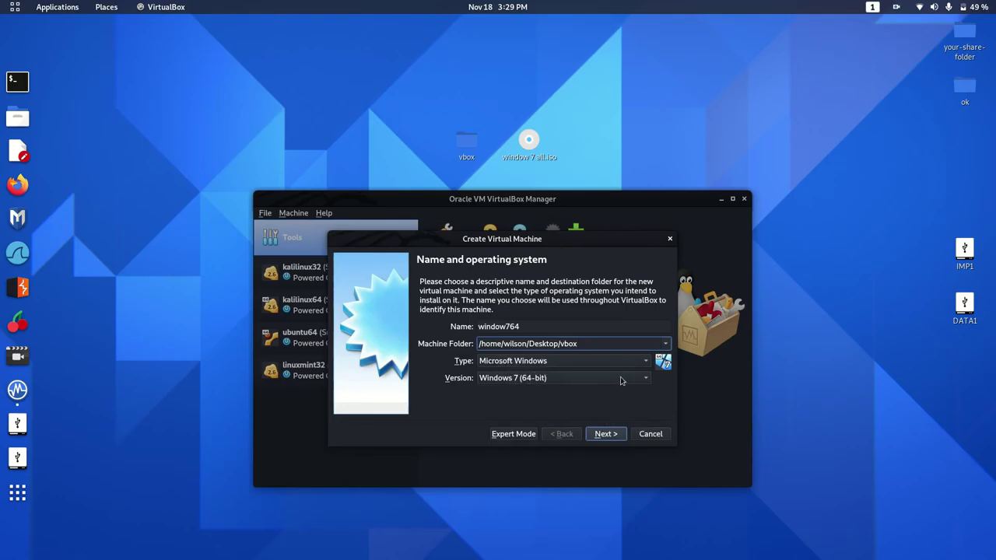
Step: Give window764 4096 MB of memory and a new dynamically allocated 32.00 GB VDI disk
click(608, 434)
click(570, 326)
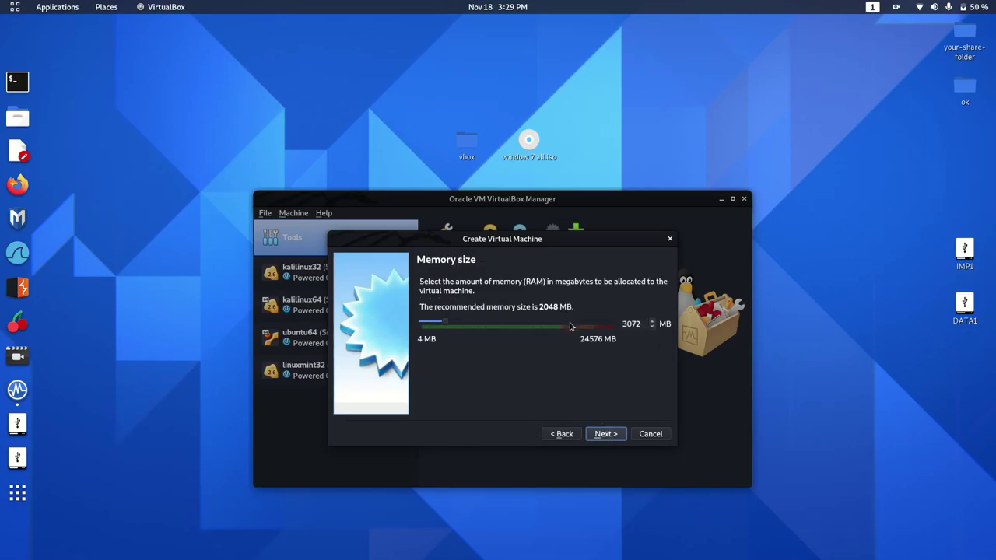
click(605, 434)
click(605, 434)
click(608, 459)
click(607, 459)
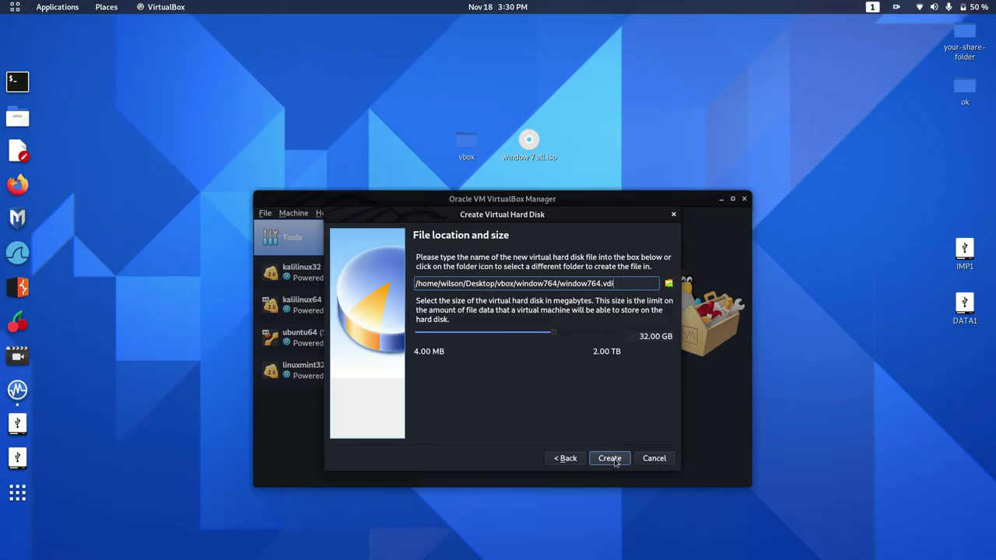
click(611, 459)
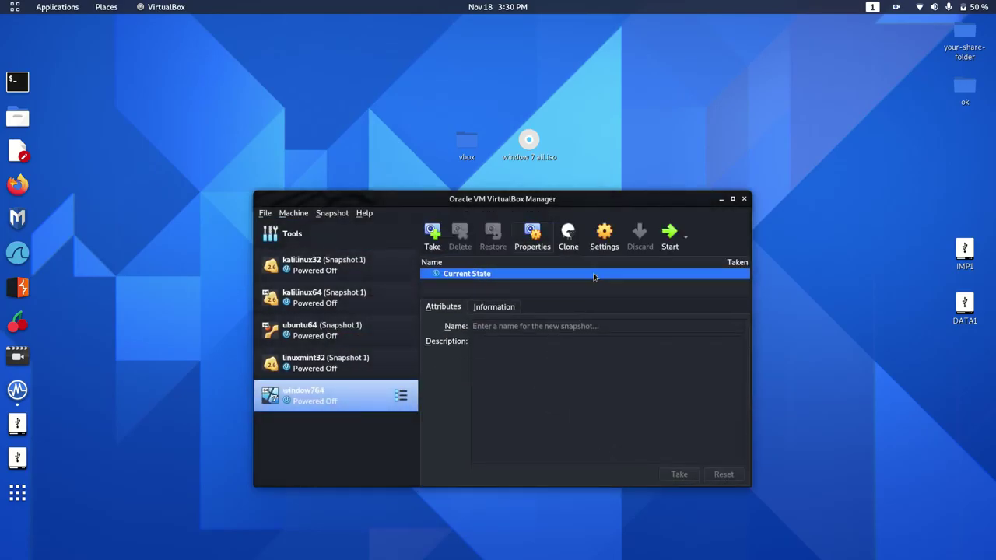
Step: Open window764's Storage settings and inspect the window764.vdi disk and SATA controller
click(604, 237)
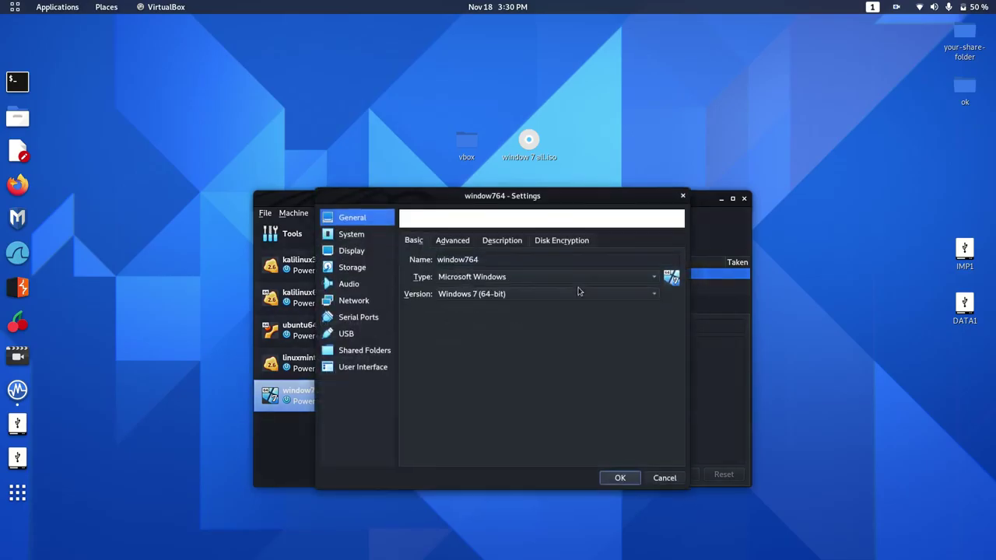
click(361, 268)
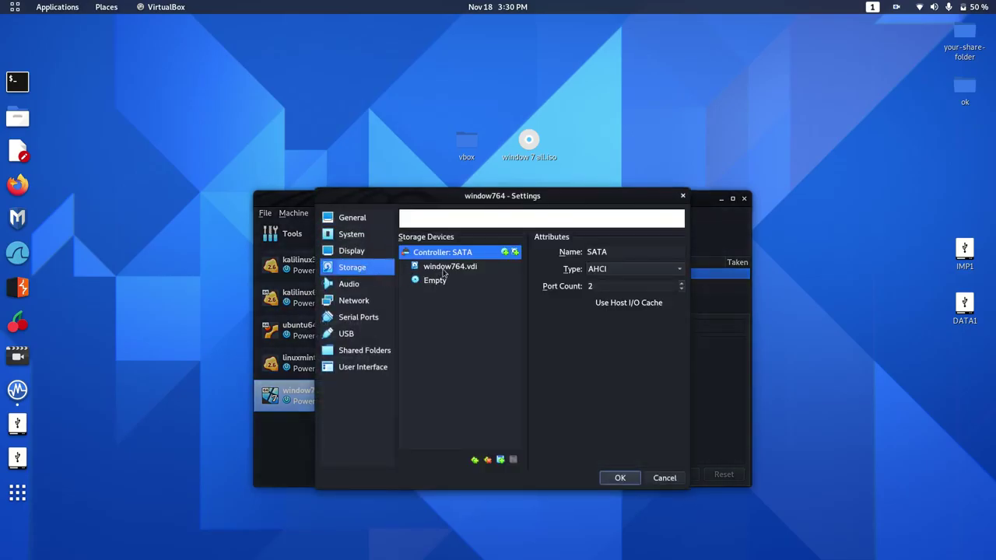
click(445, 269)
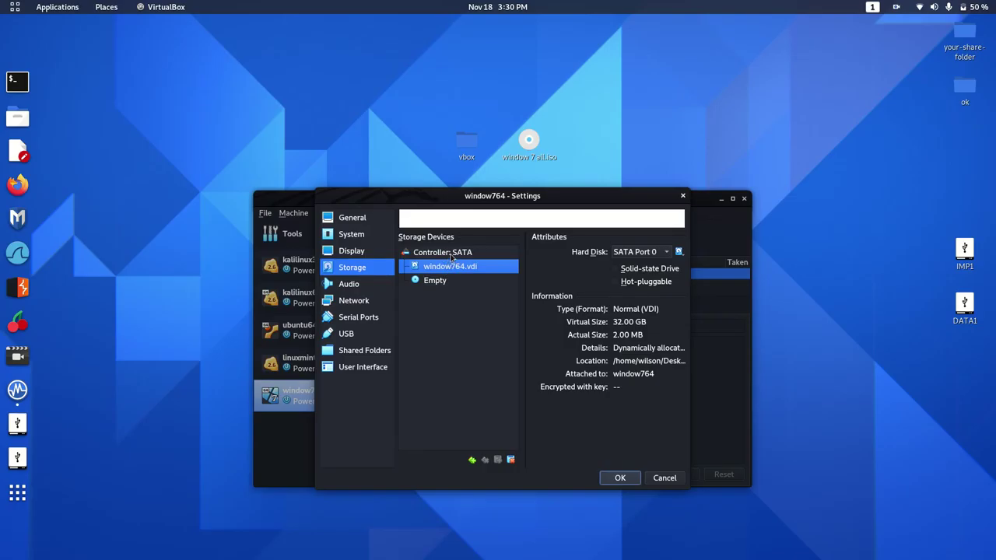
click(451, 254)
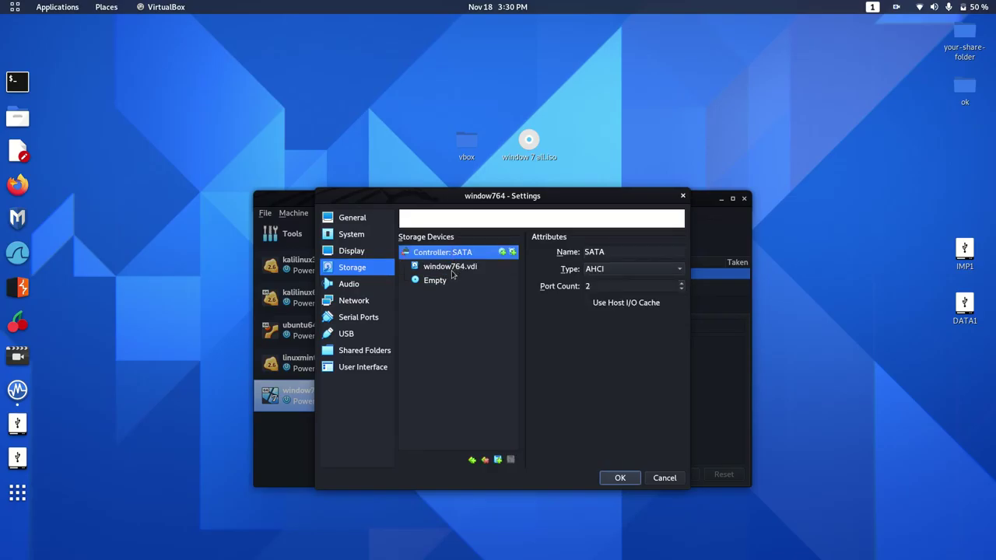
Step: Load window 7 all.iso into the empty optical drive and save the settings
click(449, 282)
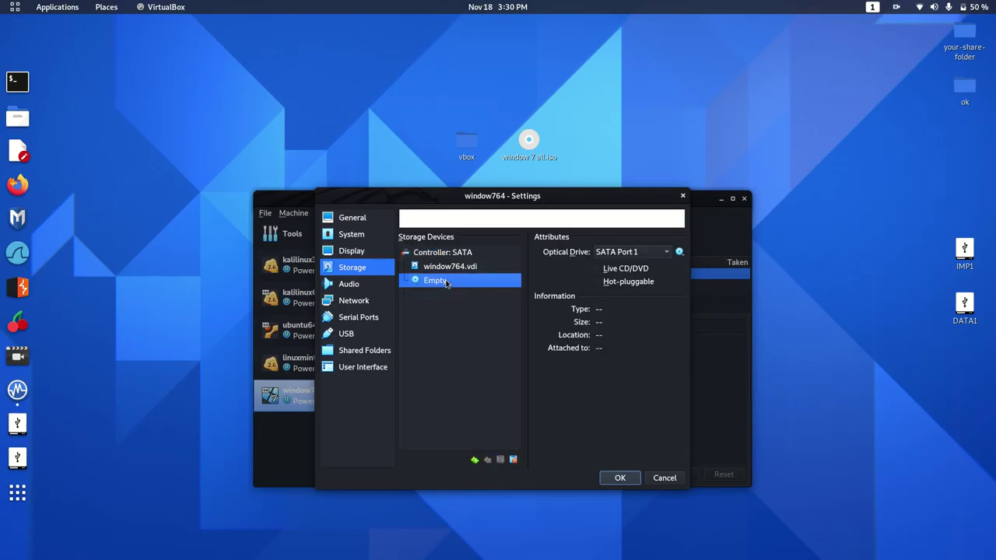
click(679, 252)
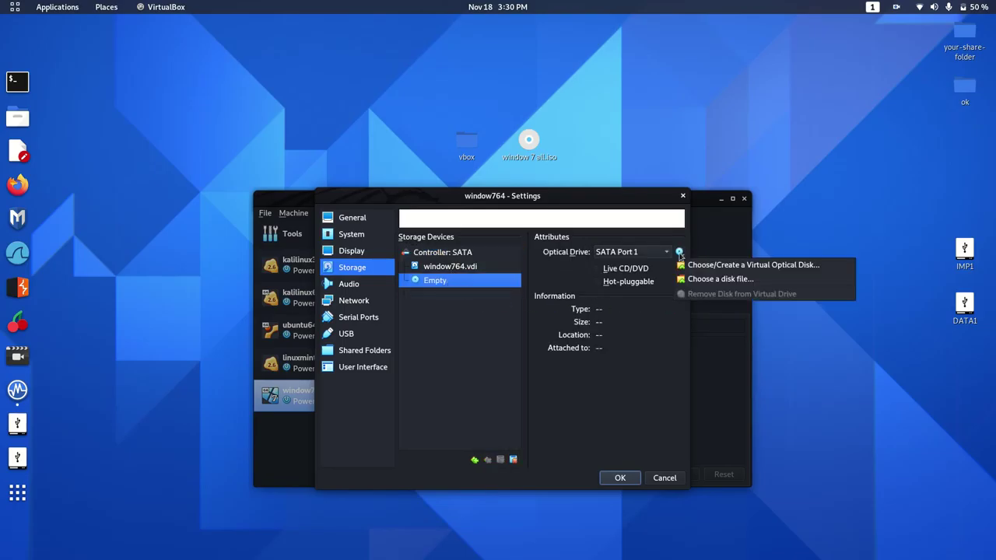
click(700, 278)
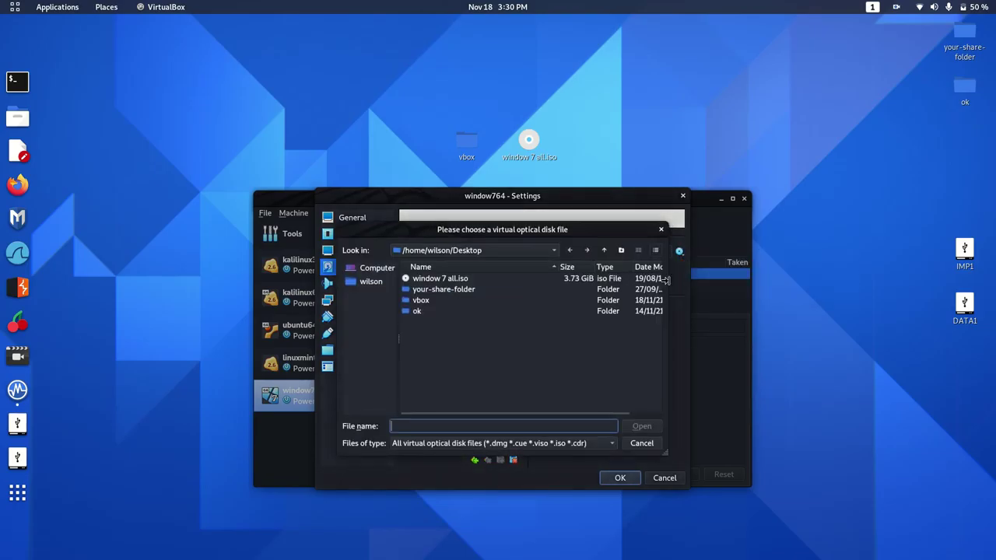
click(431, 280)
double_click(431, 280)
click(621, 478)
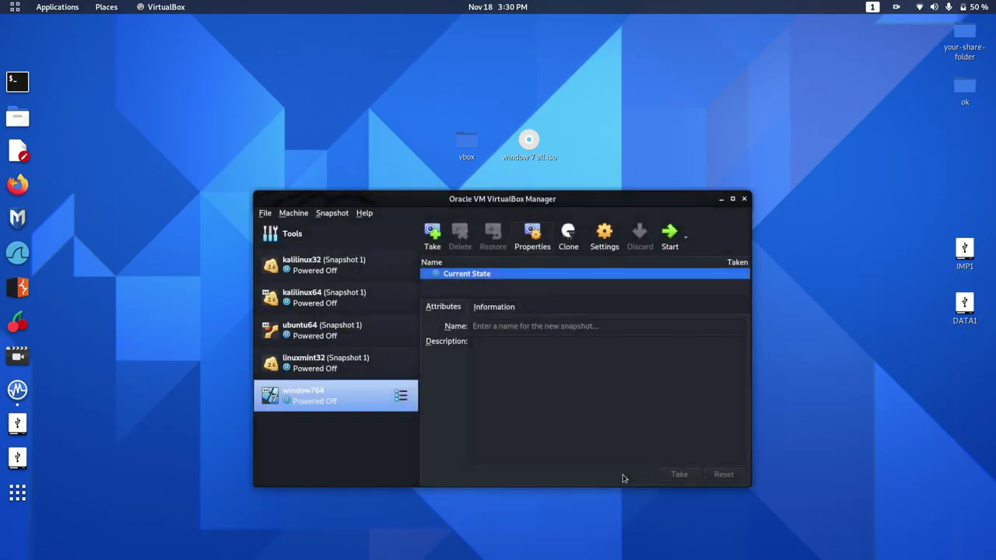
Step: Start window764, dismiss the keyboard capture notice, and switch its display to Scaled Mode
click(669, 237)
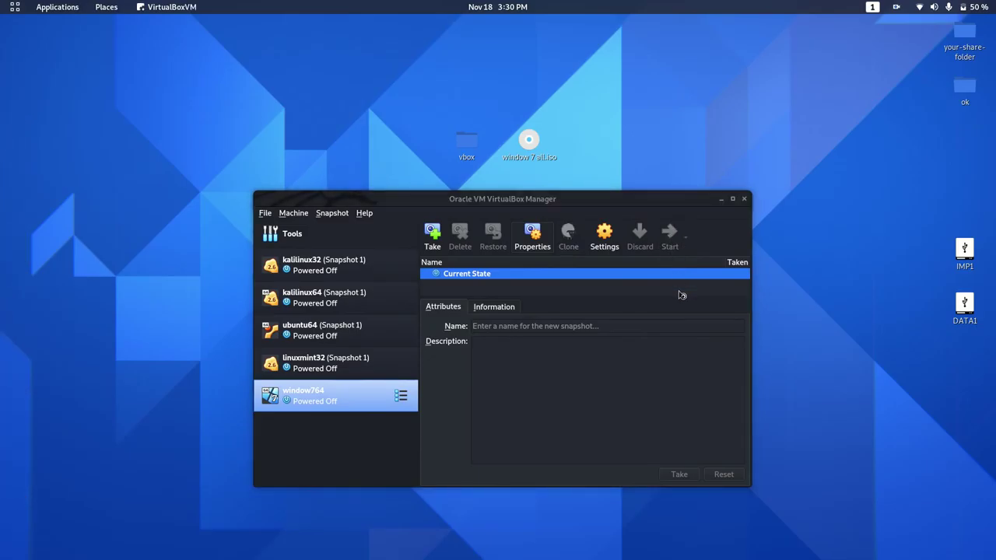
click(723, 200)
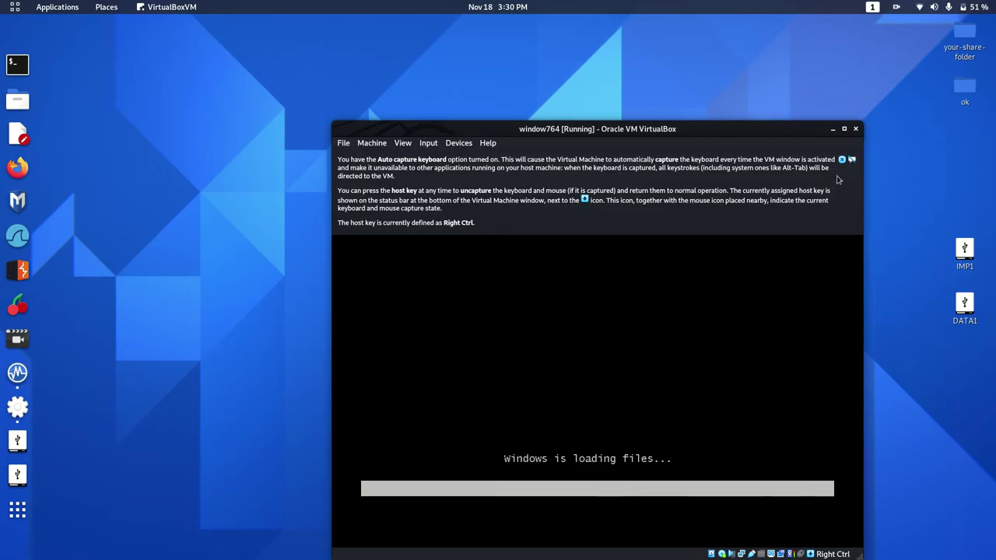
click(842, 160)
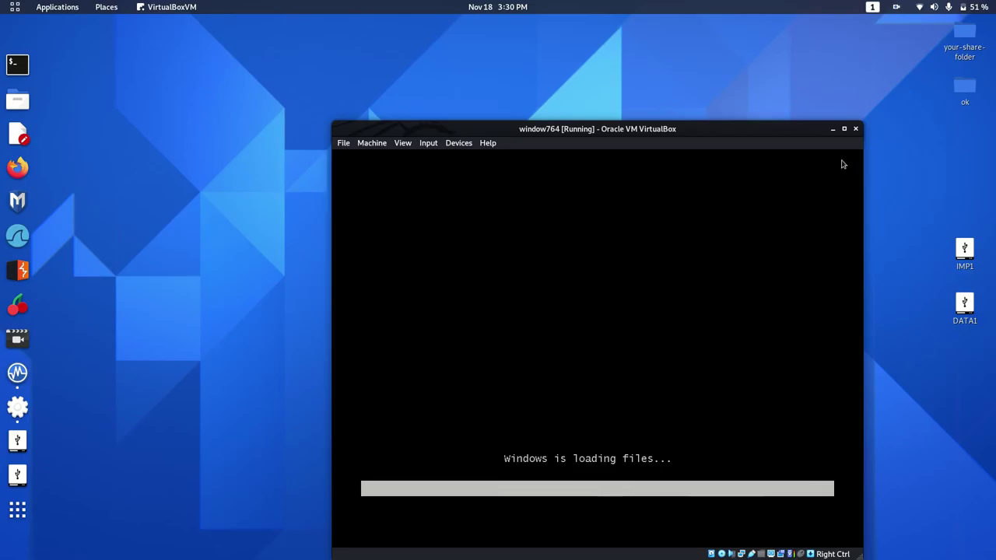
click(402, 143)
click(420, 184)
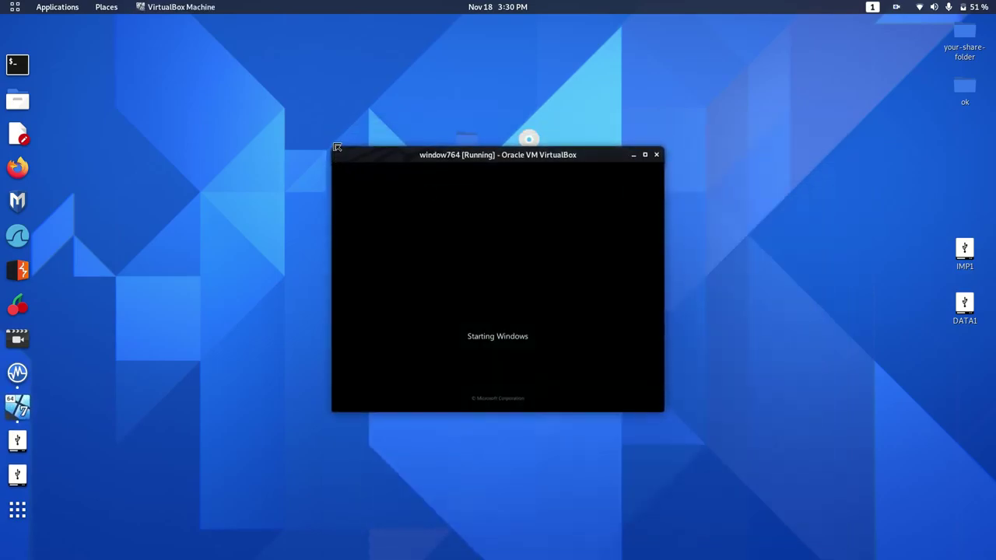
Step: Enlarge and reposition the VM window, then accept the installer's English language settings
drag(333, 147, 11, 11)
drag(661, 412, 682, 526)
drag(433, 23, 671, 45)
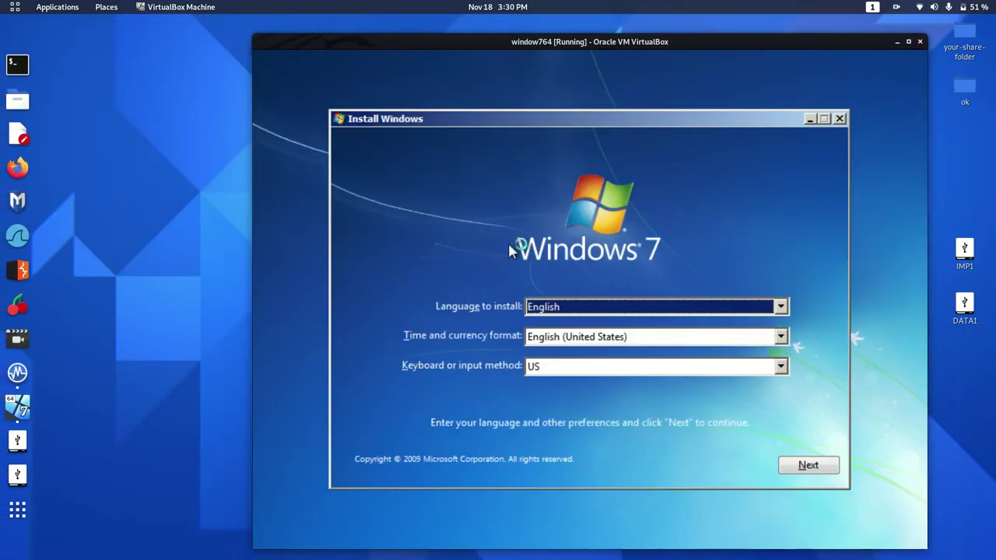
click(806, 466)
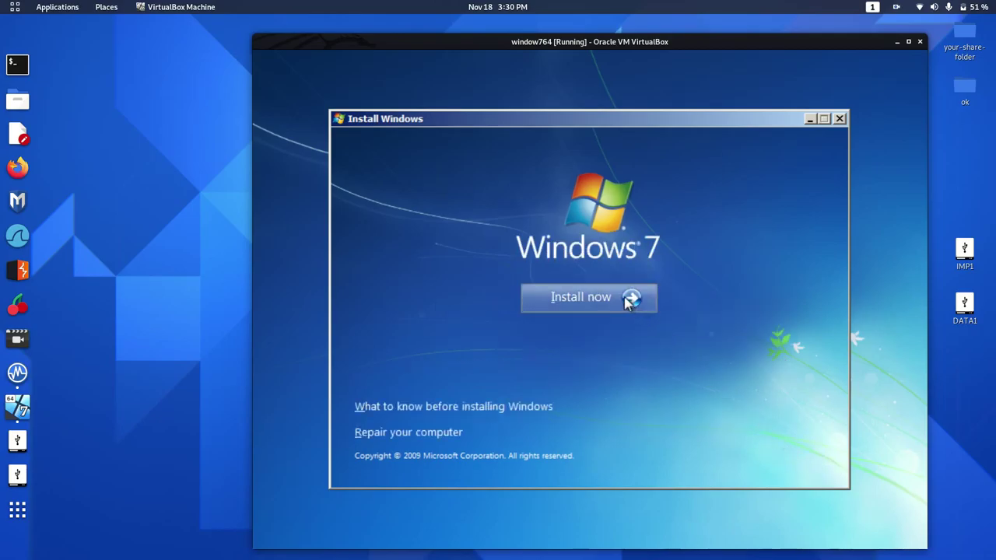
Step: Install Windows 7 Ultimate x64, accepting the license terms and choosing Custom (advanced)
click(627, 302)
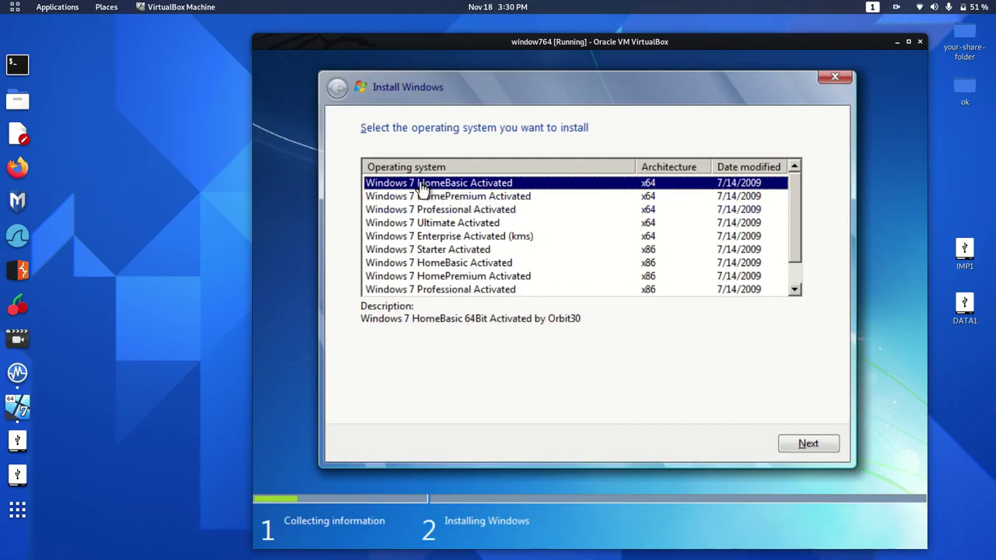
click(428, 226)
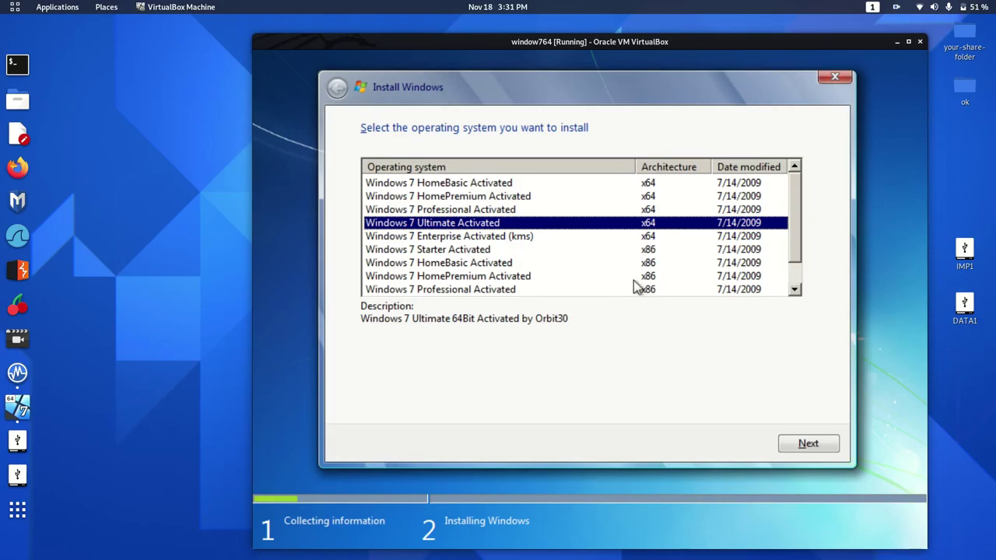
click(809, 444)
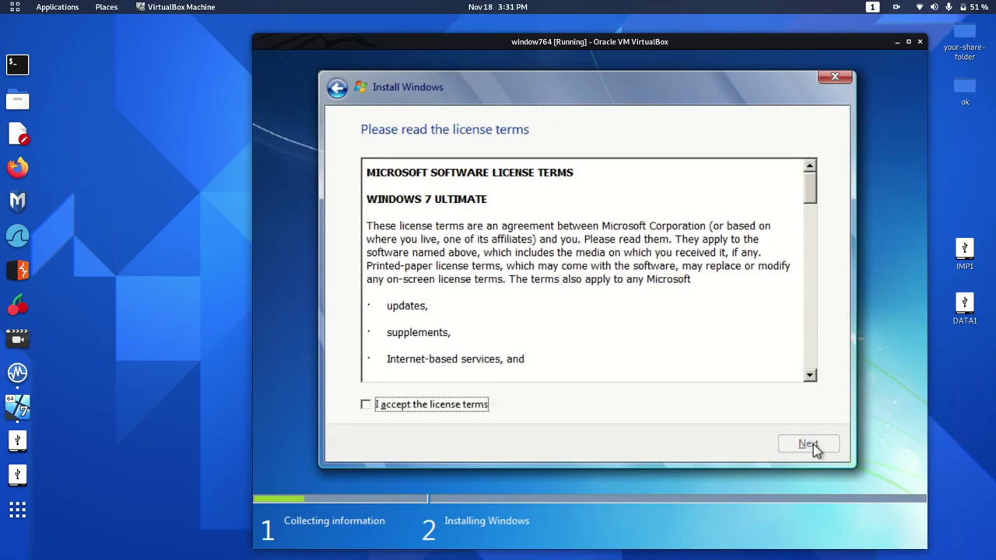
click(471, 402)
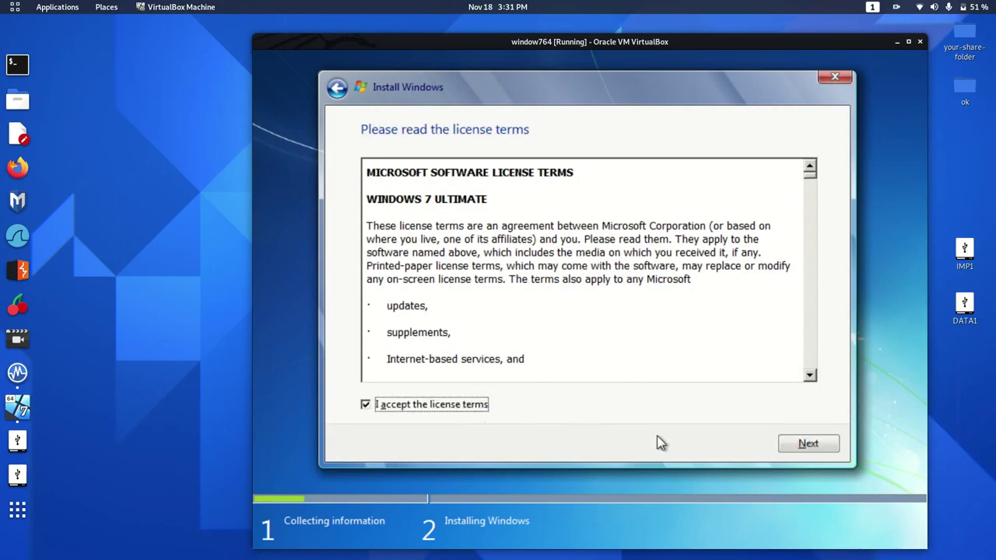
click(826, 441)
click(581, 290)
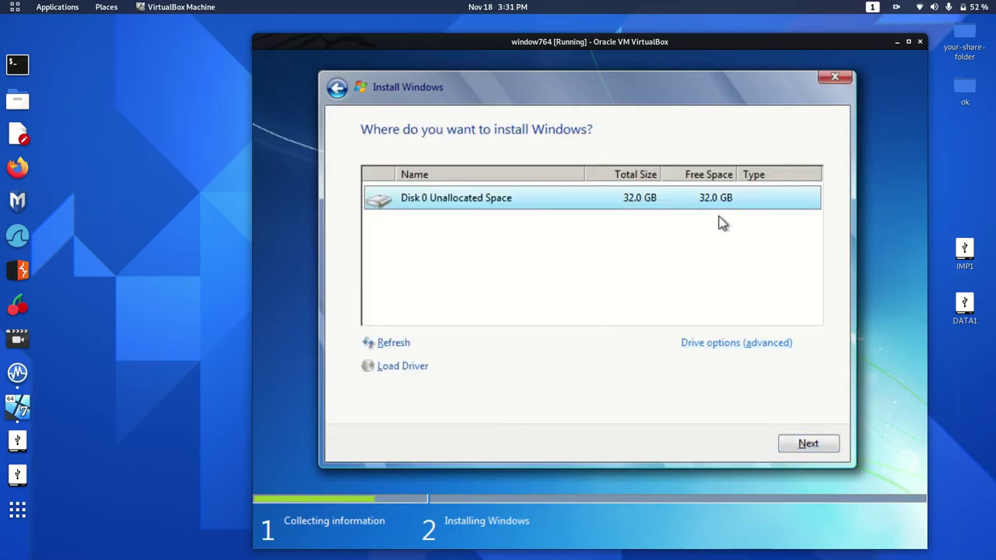
Step: Create a 32768 MB partition with a System Reserved partition, then install on Partition 2
click(717, 344)
click(710, 348)
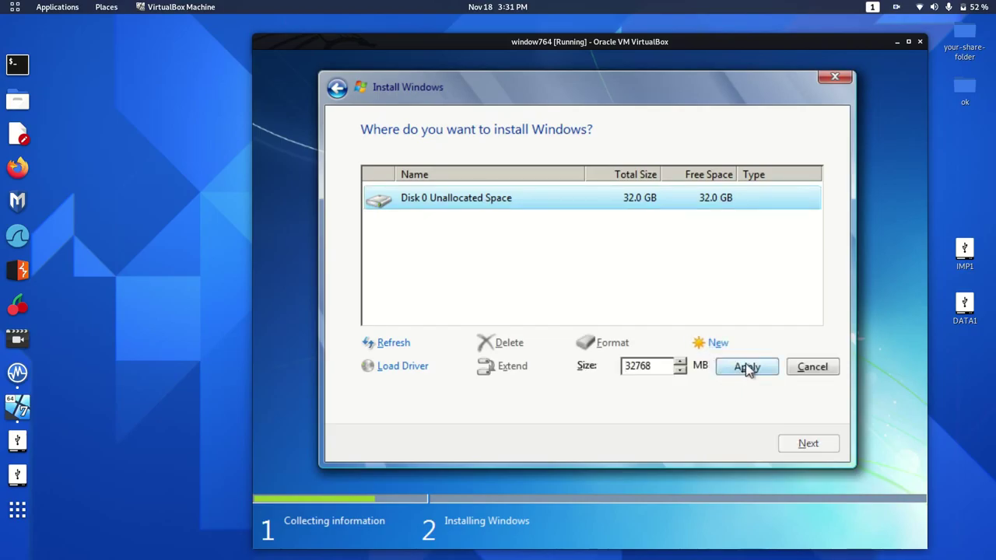
click(748, 368)
click(720, 370)
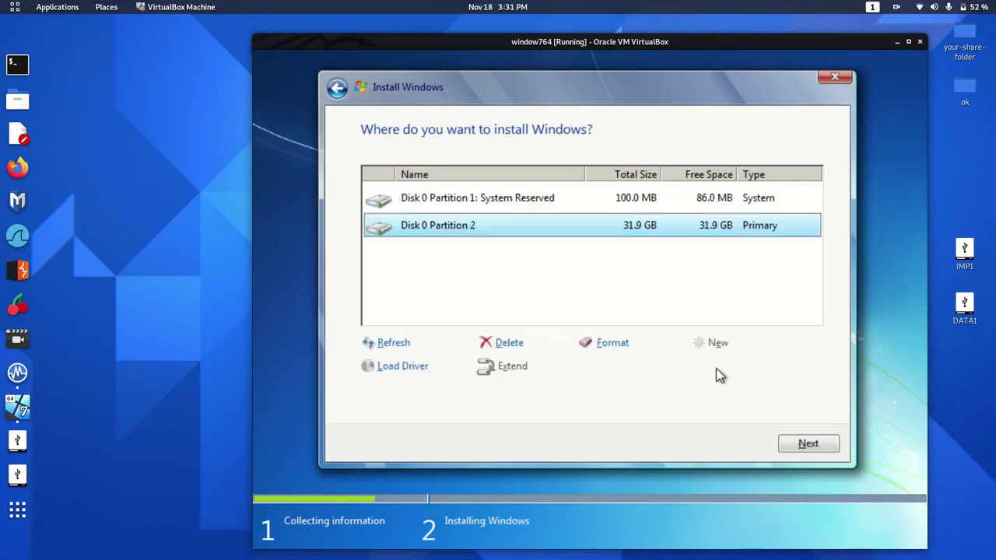
click(815, 443)
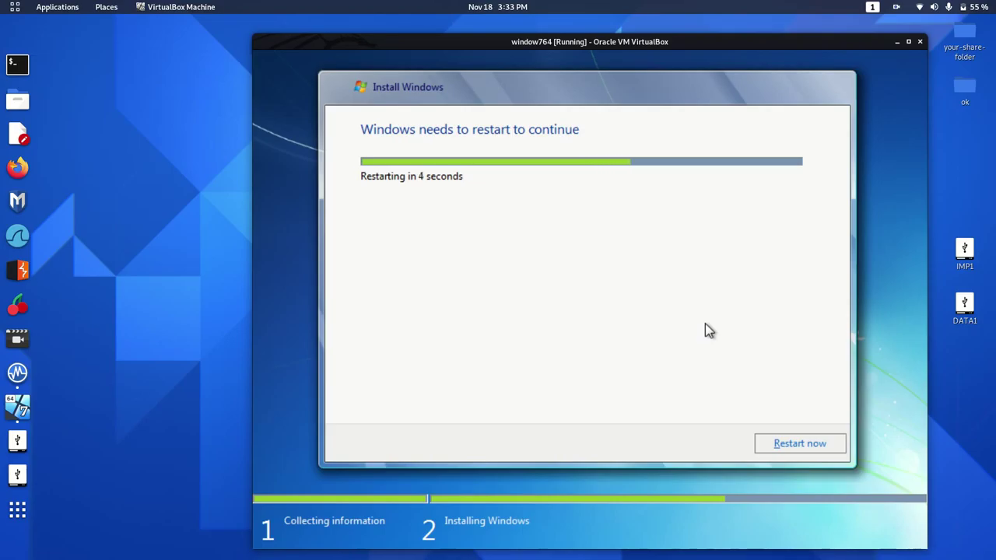
Step: Restart the VM now so it reboots into Set Up Windows
click(789, 444)
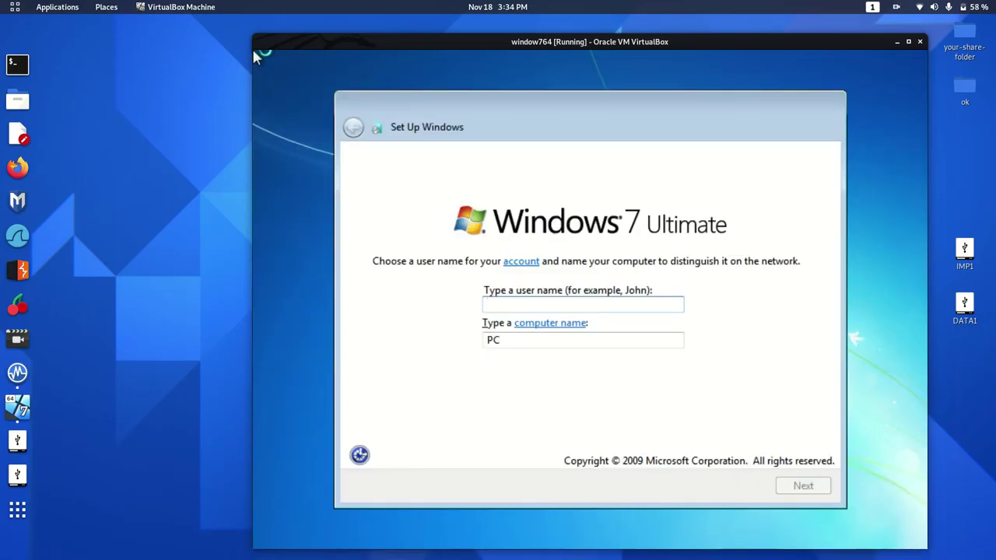
Step: Create the user account with a password and hint, and choose Ask me later for updates
text(zoom)
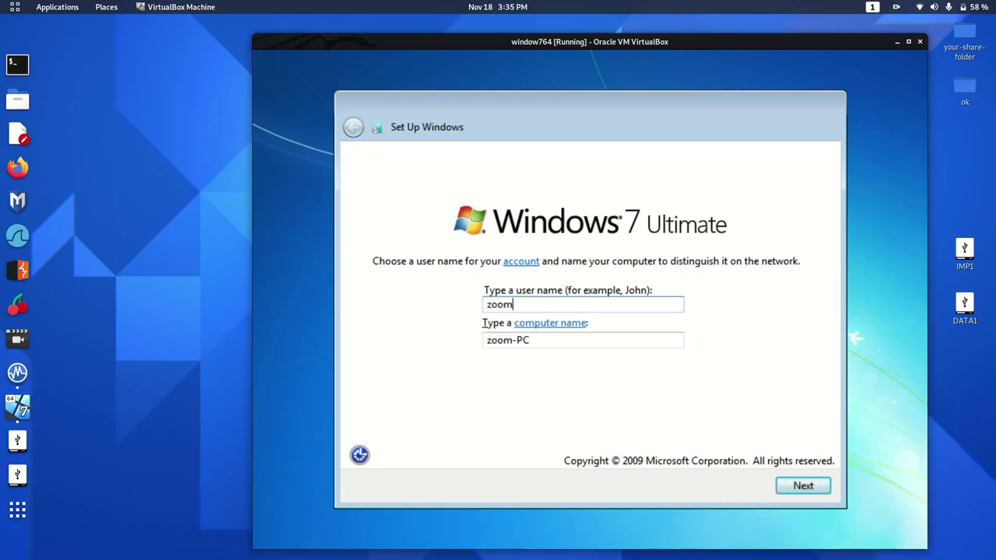
key(Return)
text(123)
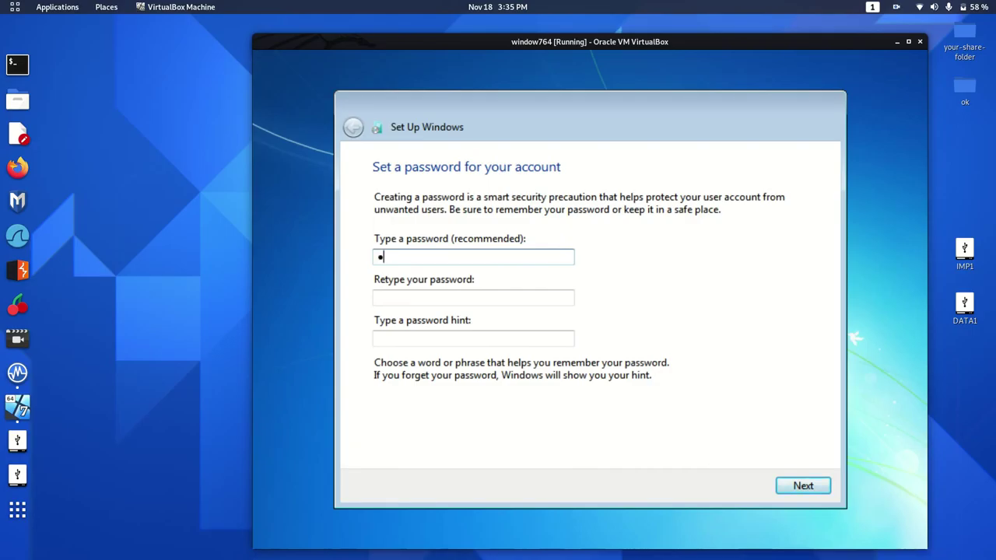
key(Tab)
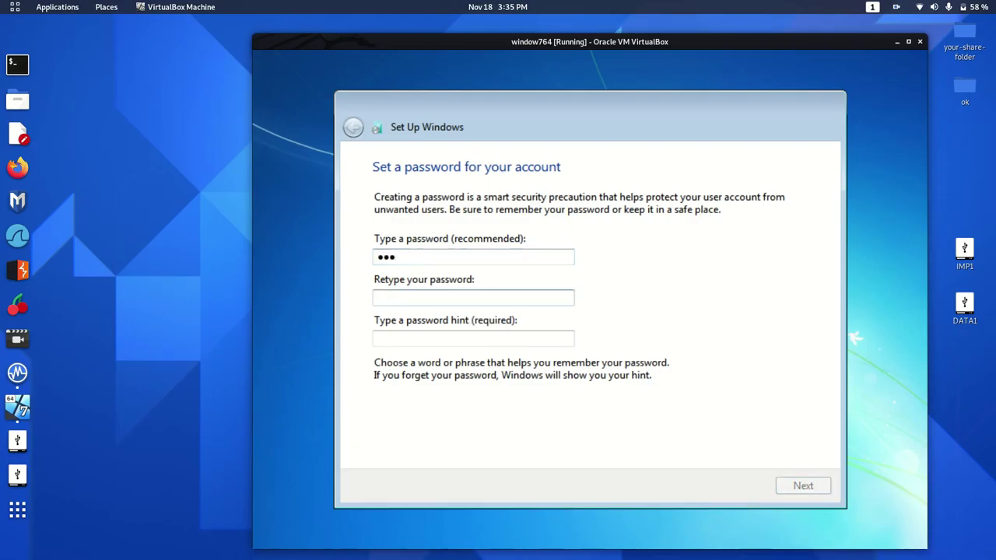
text(123)
key(Tab)
text(123)
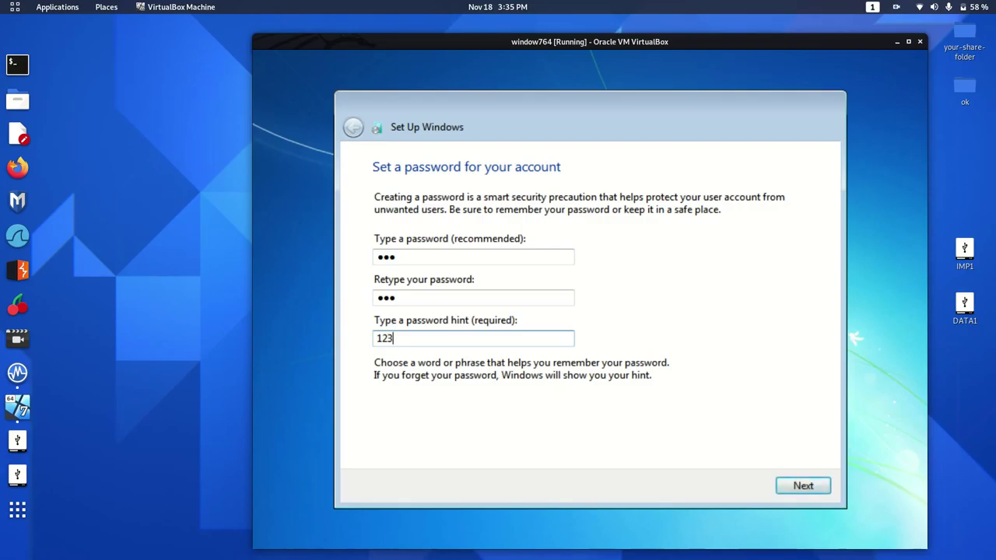
key(Return)
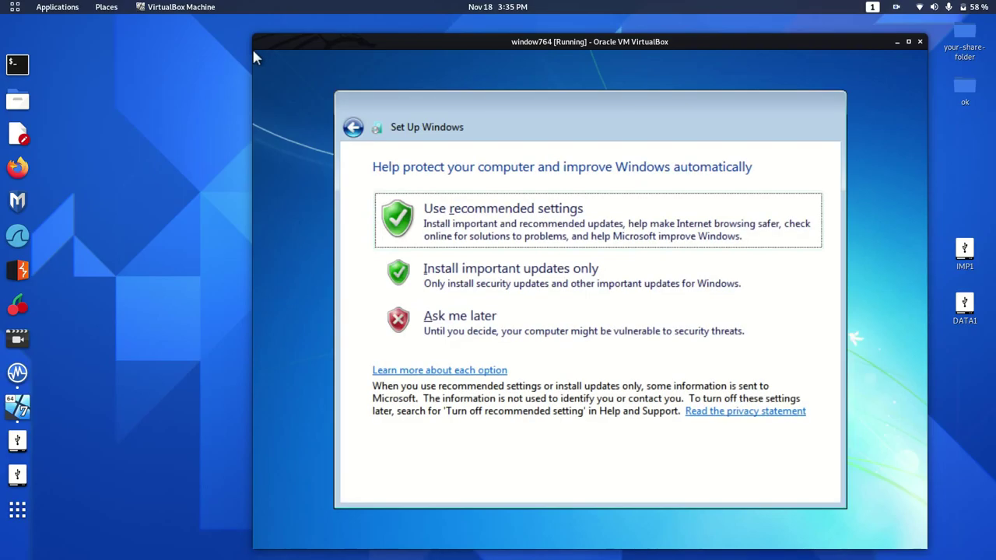
key(Down)
key(Down)
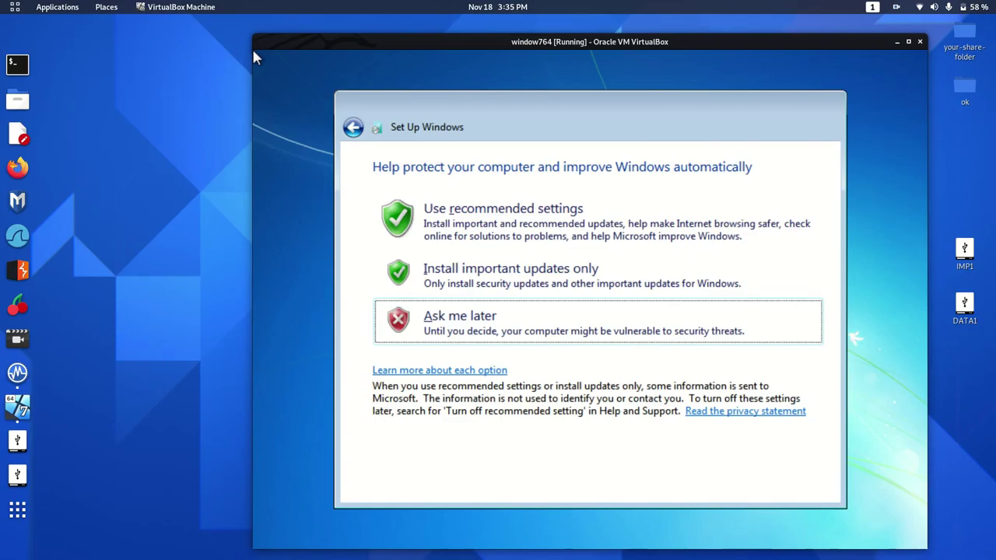
key(Return)
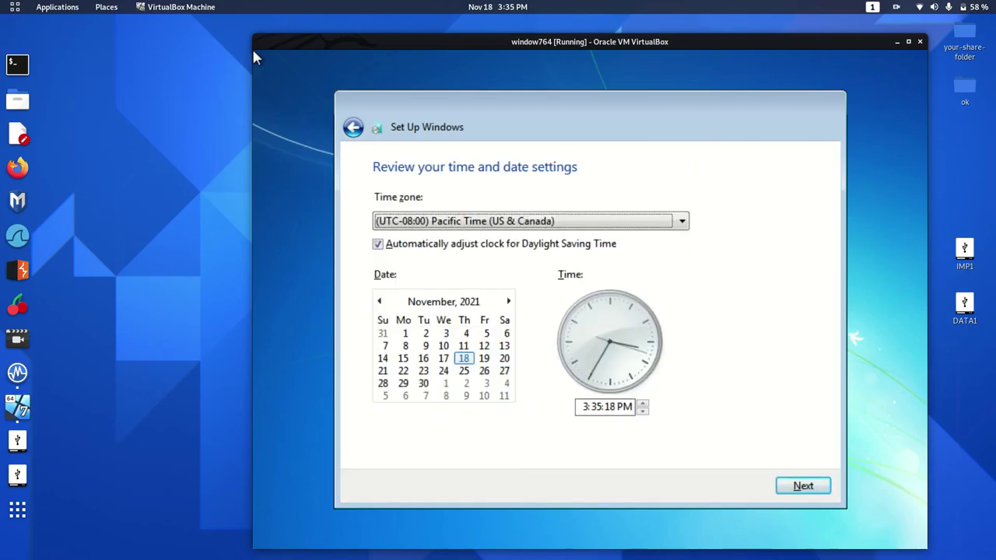
Step: Set the time zone to (UTC+05:30) Chennai, Kolkata, Mumbai, New Delhi
click(685, 222)
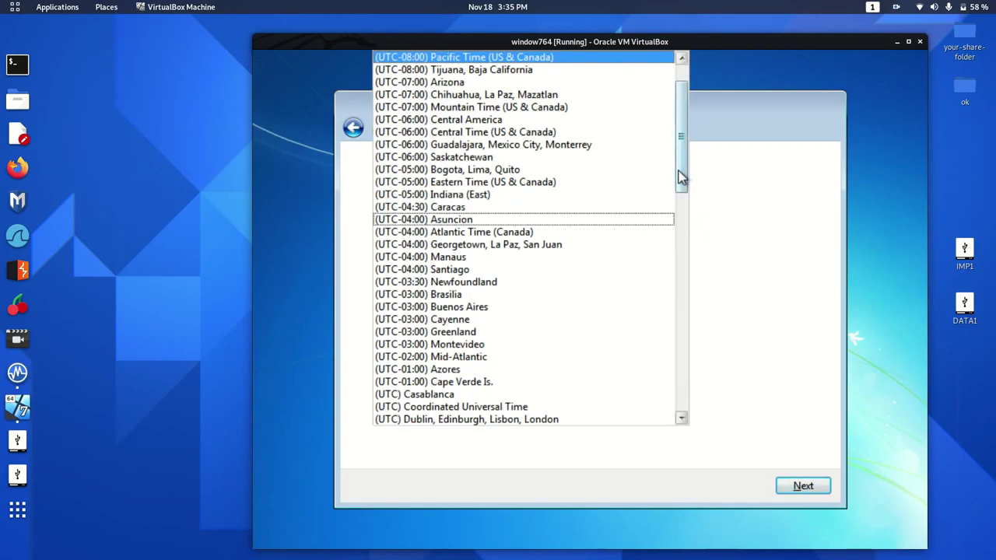
drag(679, 174, 674, 422)
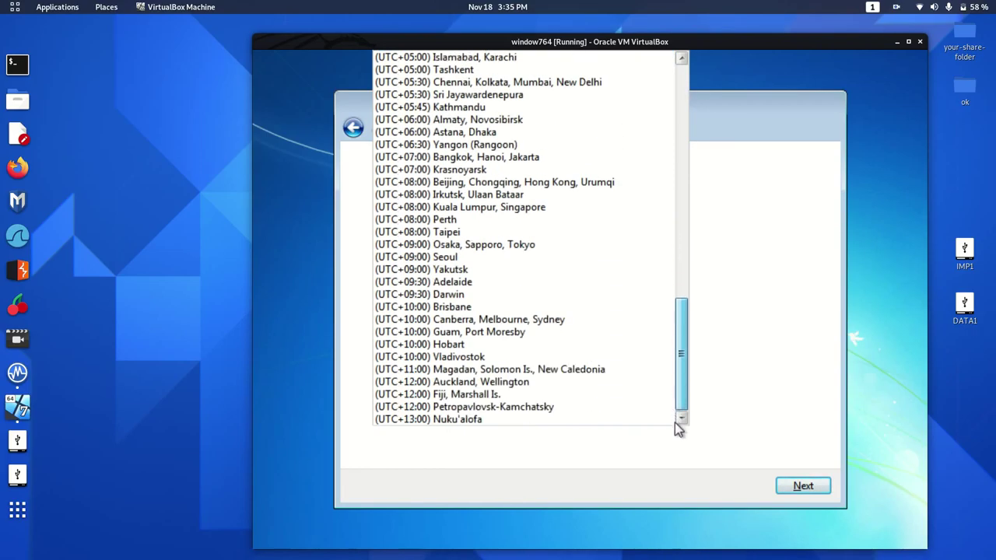
click(579, 83)
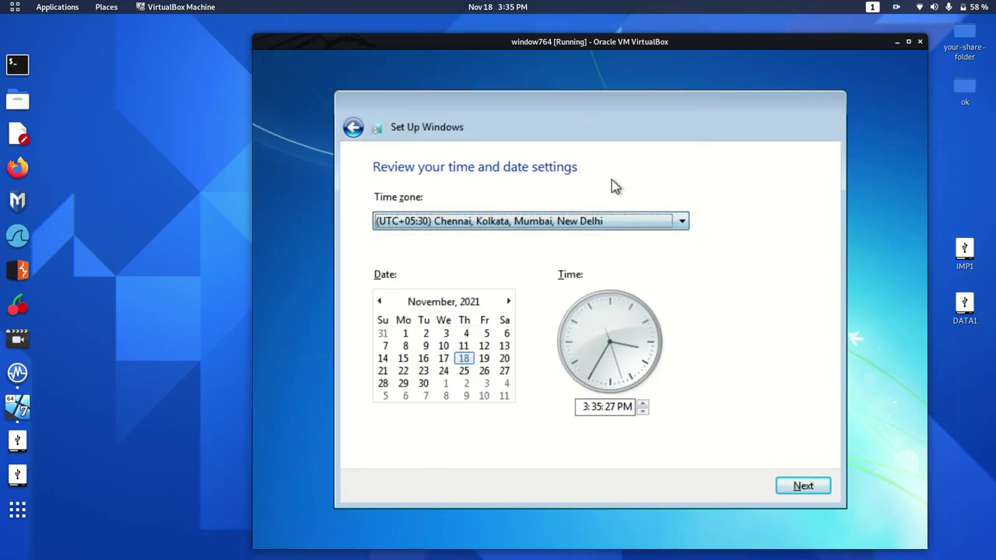
click(816, 486)
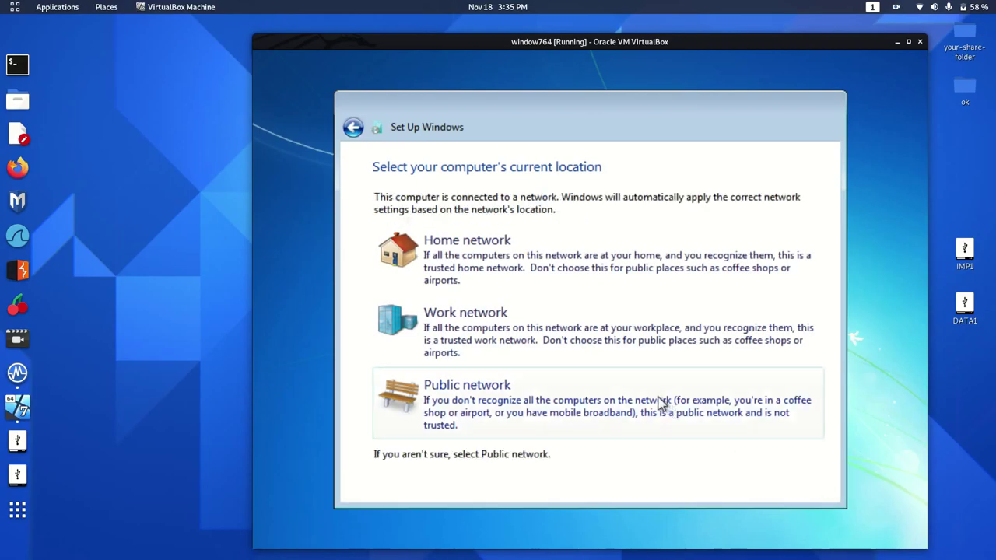
Step: Choose Public network and apply the acer OEM logo
click(658, 401)
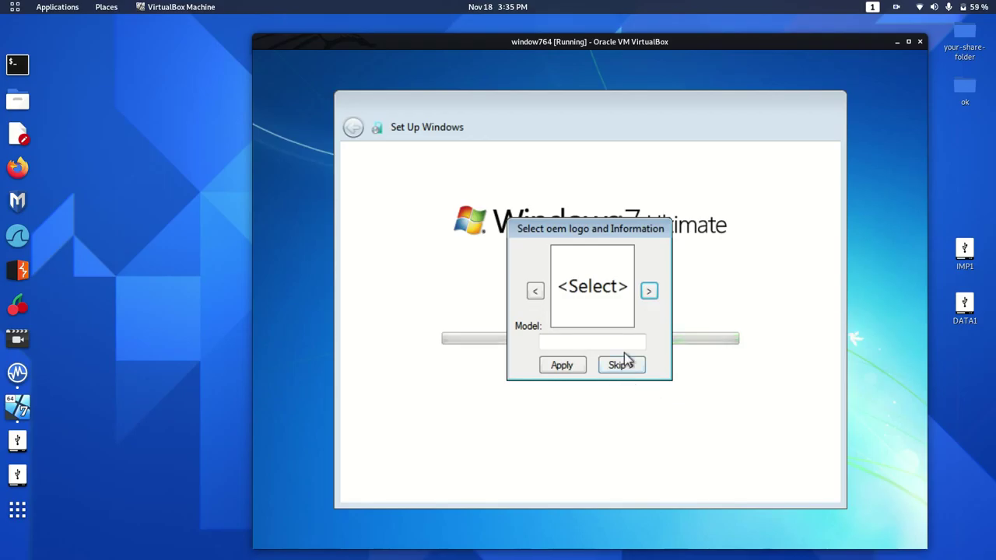
click(648, 291)
click(648, 292)
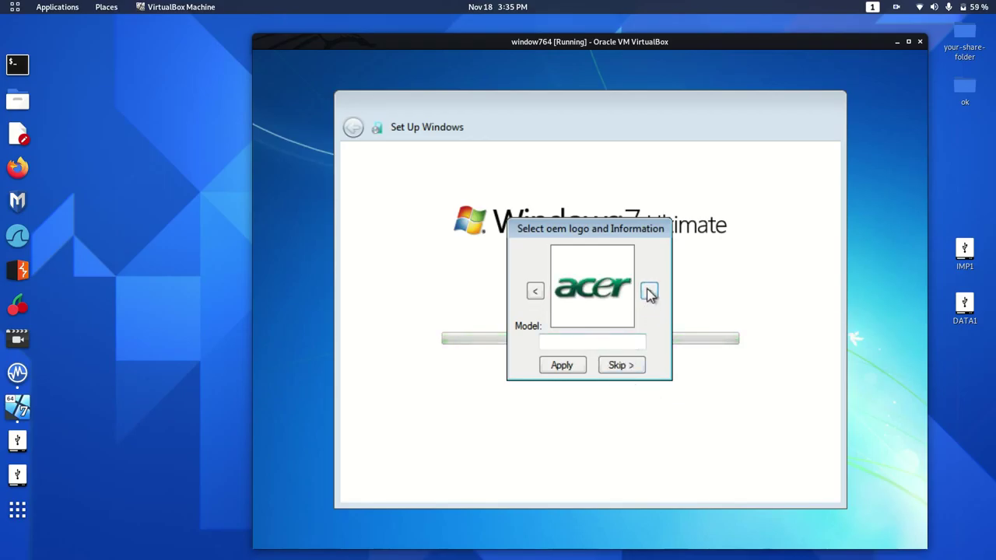
click(573, 363)
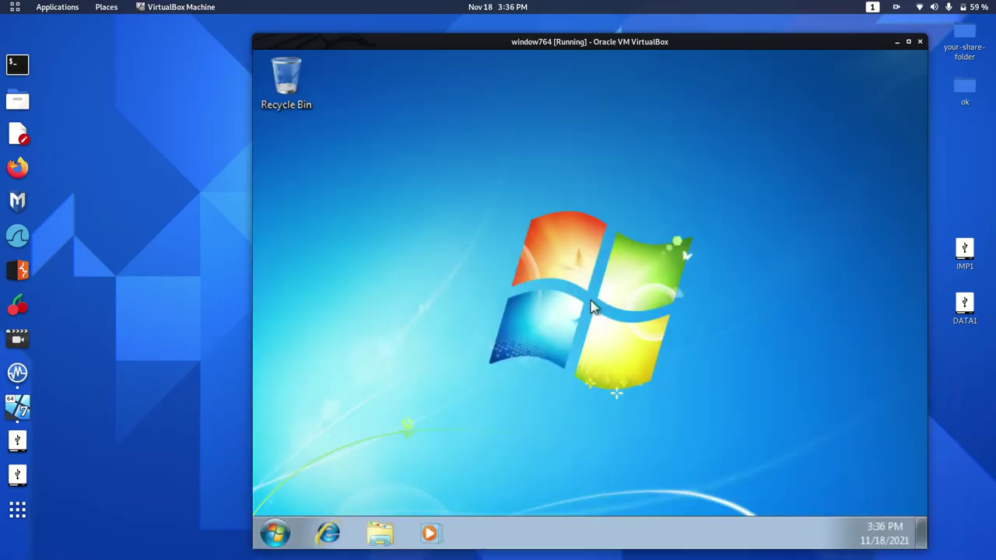
Step: Drag a selection box across the empty Windows 7 desktop in window764 once setup finishes
drag(451, 168, 723, 397)
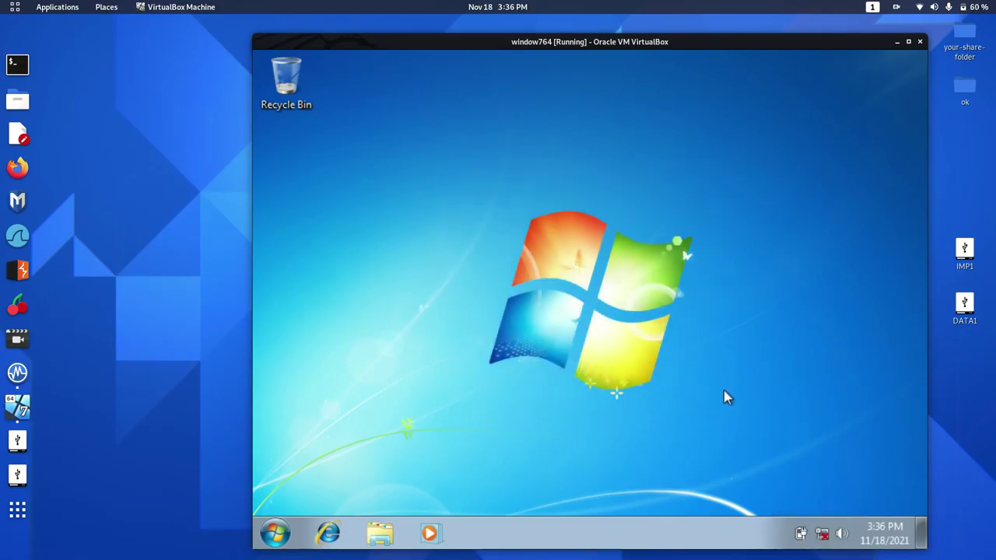